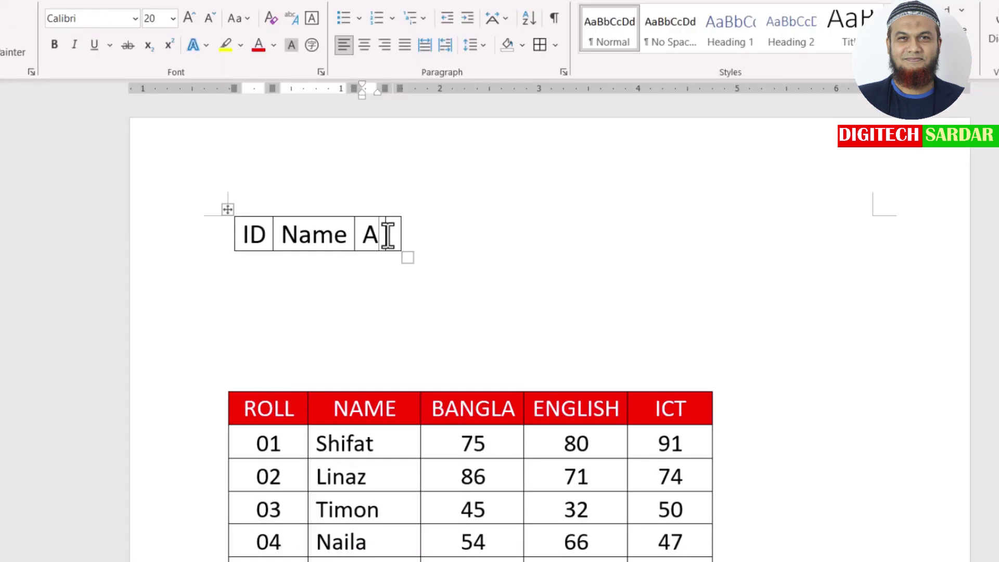
# - Delete the small ID/Name practice table above the red-header marks table
pyautogui.hotkey('ctrl', 'z')
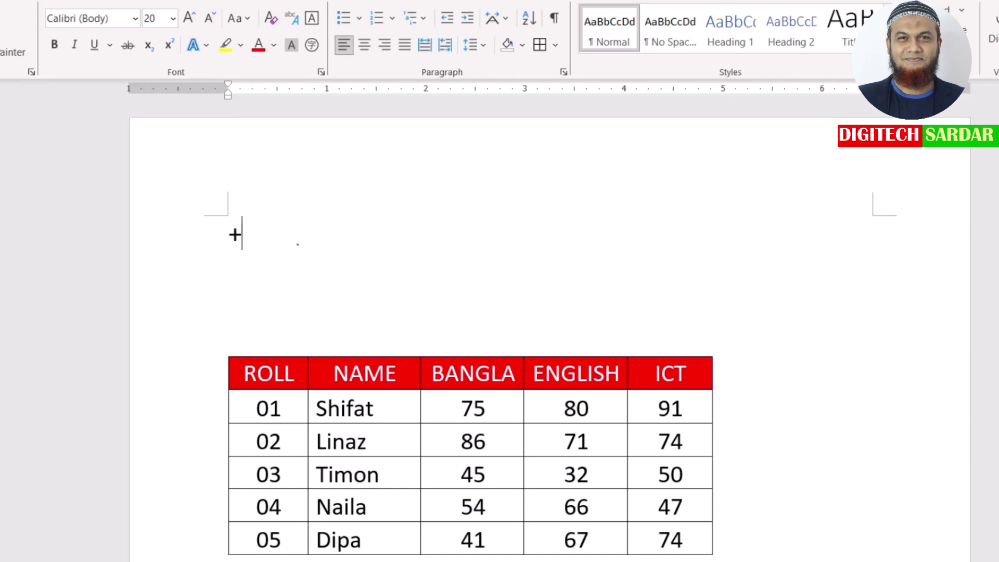
pyautogui.press('Return')
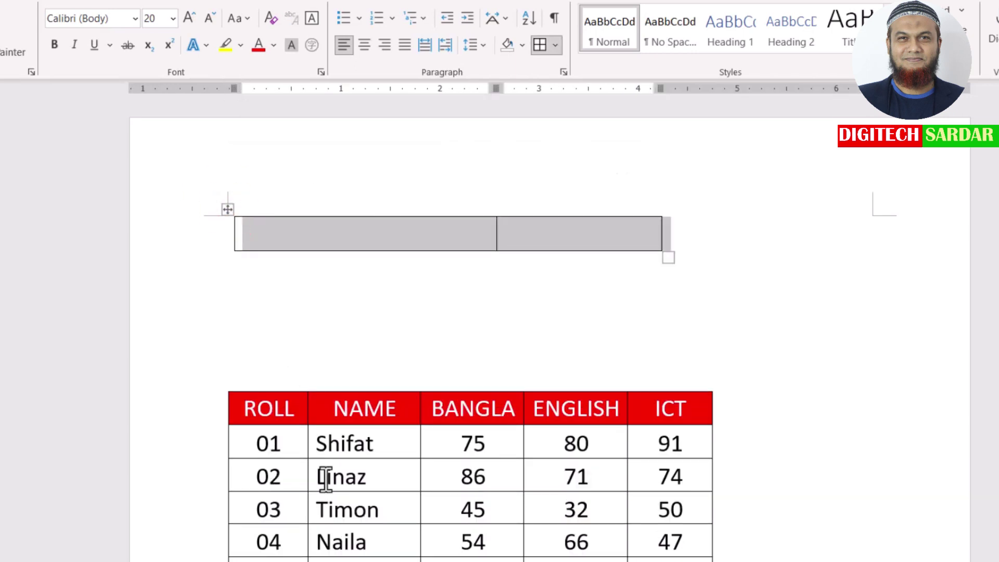
pyautogui.press('BackSpace')
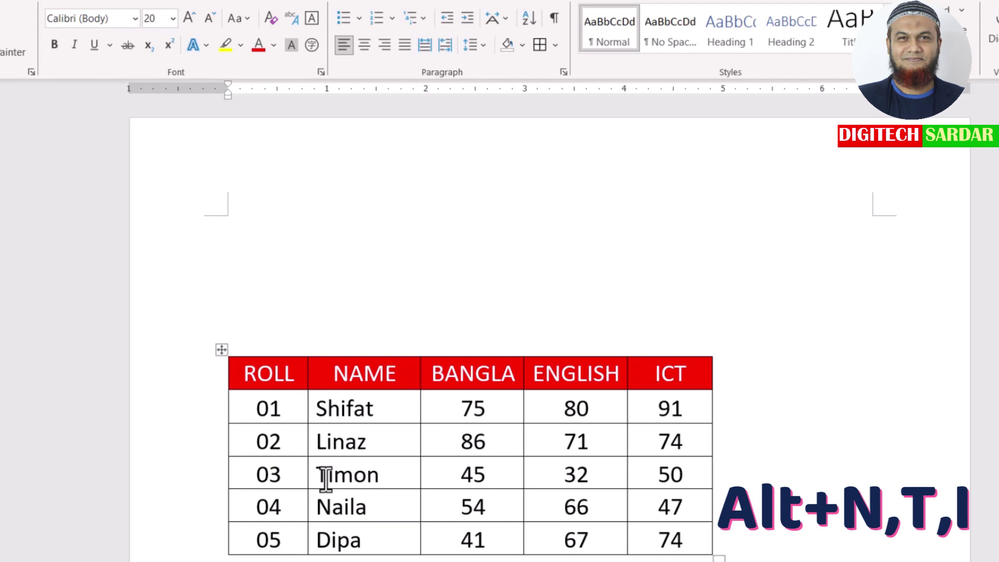
pyautogui.hotkey('alt', 'n')
pyautogui.press('t')
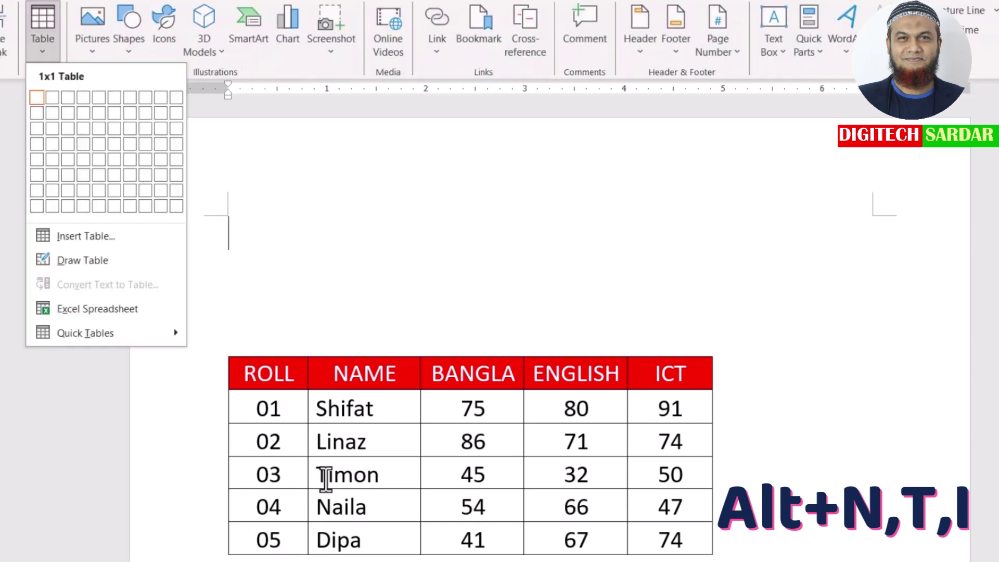
pyautogui.press('i')
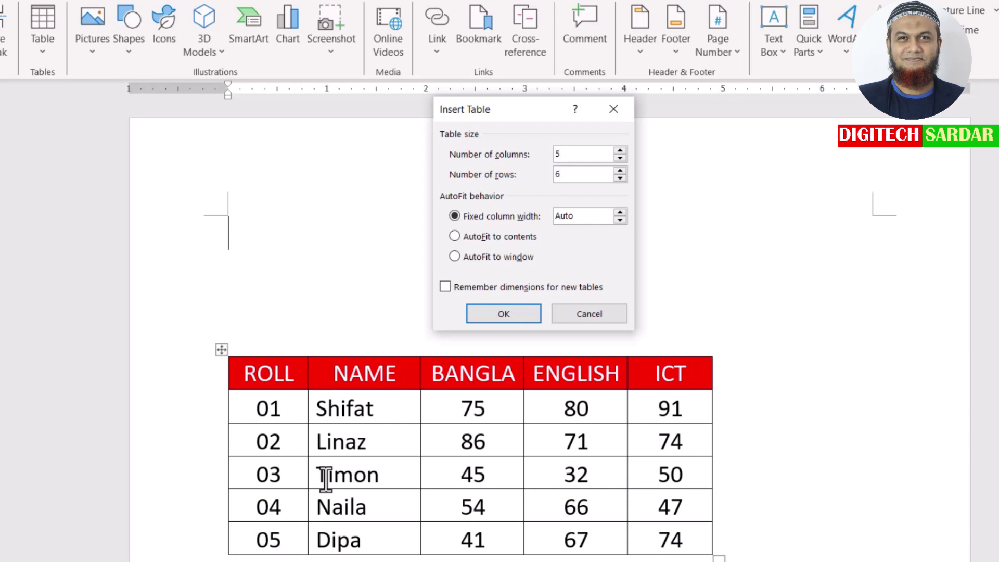
pyautogui.press('Return')
pyautogui.click(222, 209)
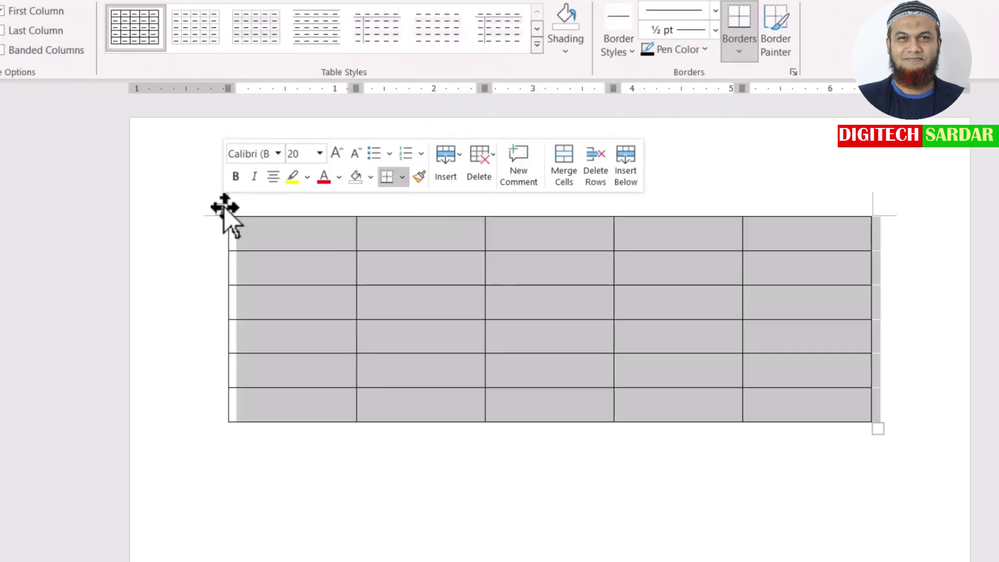
pyautogui.click(392, 305)
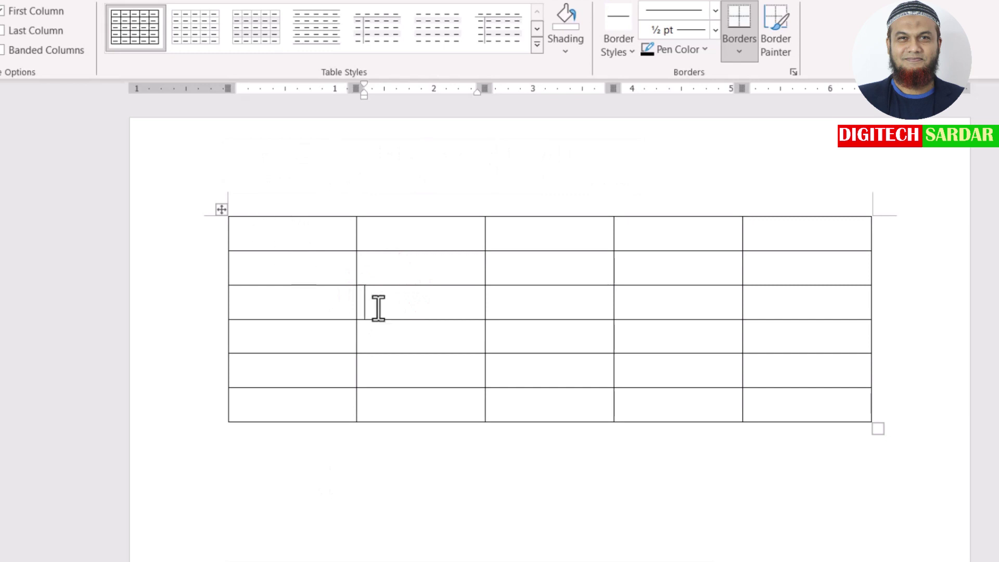
pyautogui.scroll(-2, 283, 236)
pyautogui.click(222, 163)
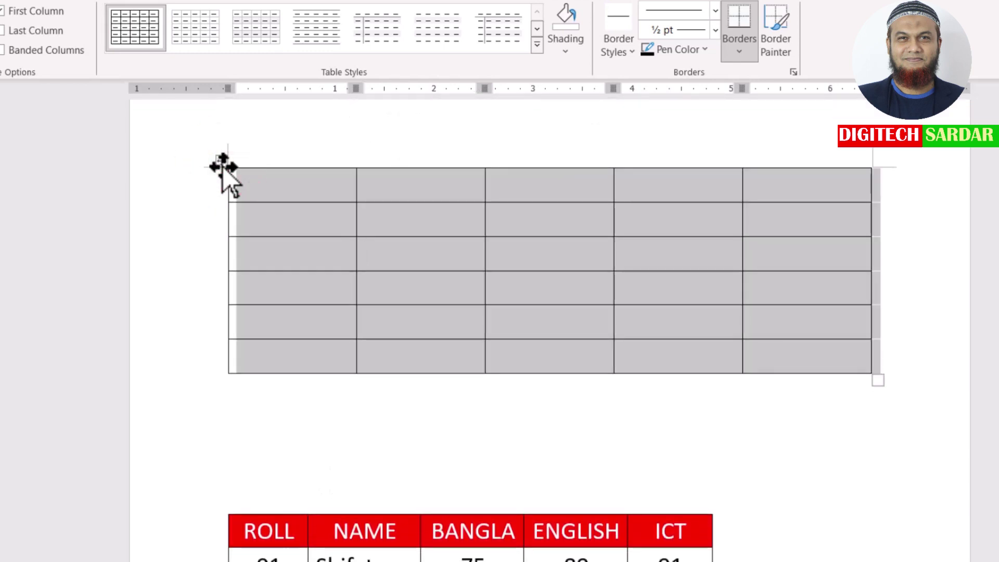
pyautogui.press('BackSpace')
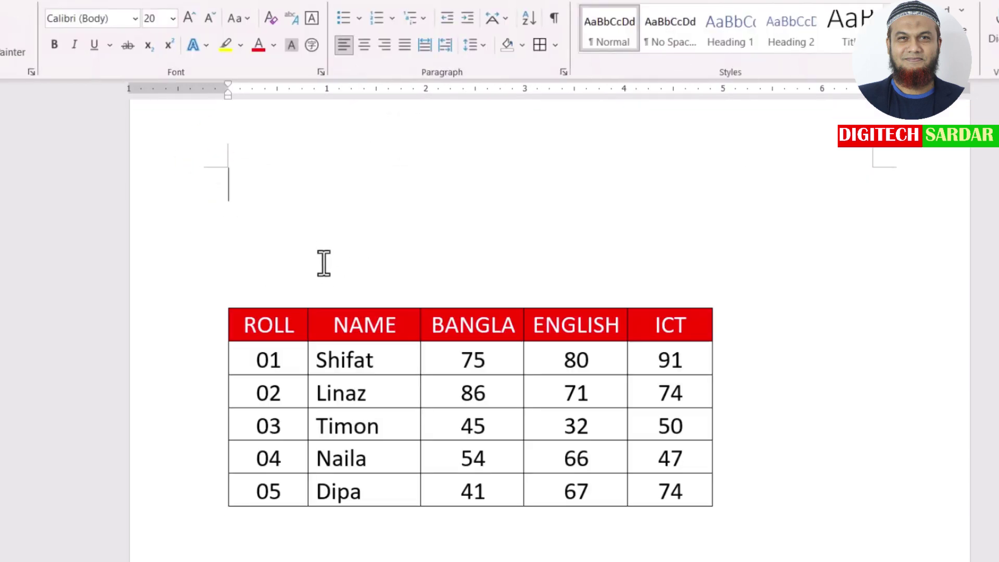
# - Delete the blank line above the marks table, then Tab from the ROLL heading into NAME
pyautogui.press('BackSpace')
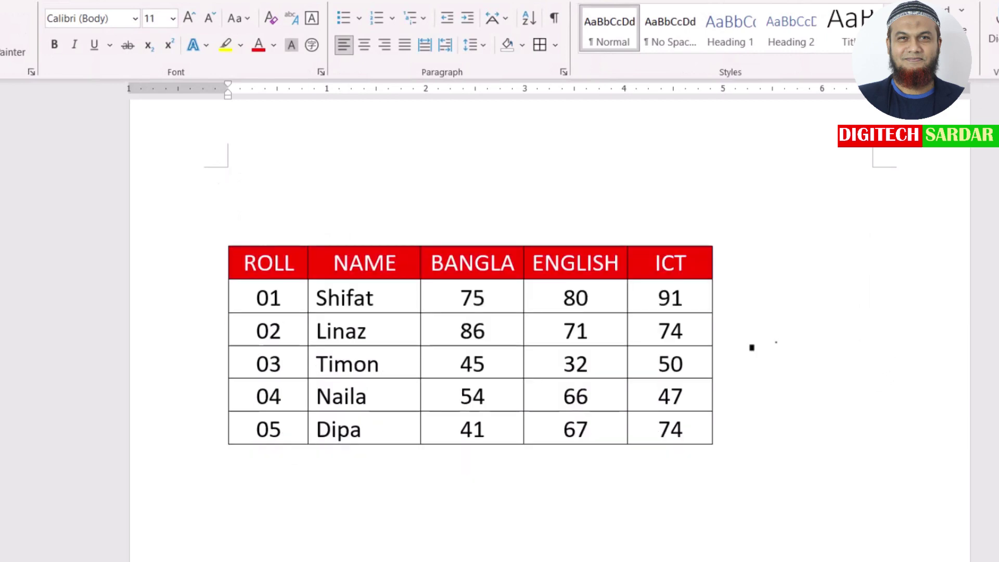
pyautogui.click(272, 262)
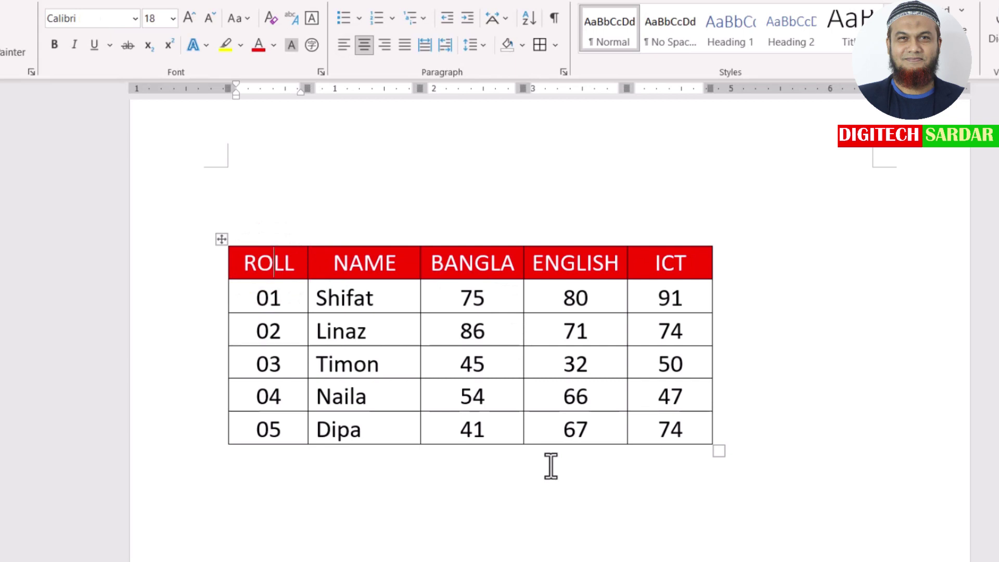
pyautogui.press('Tab')
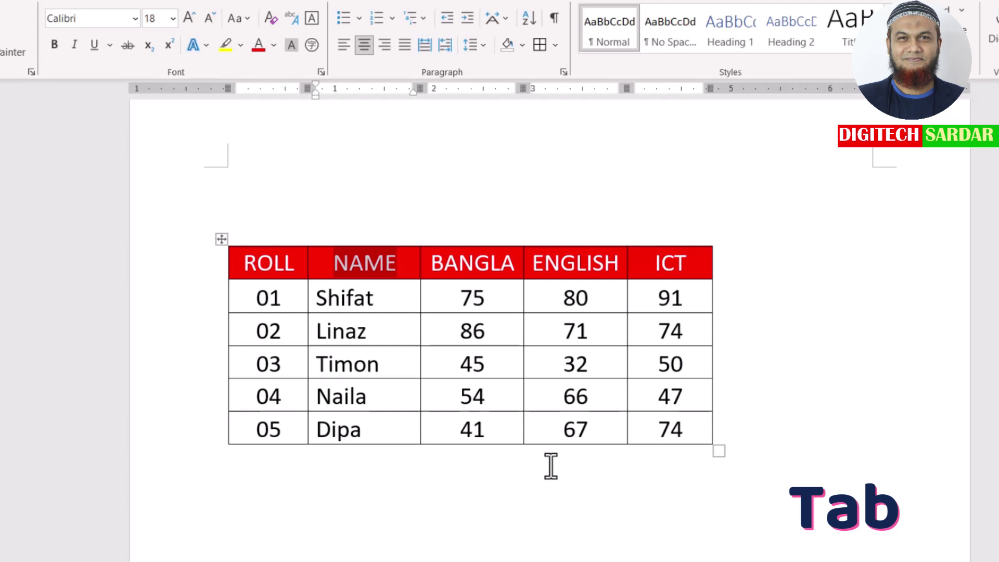
pyautogui.click(274, 263)
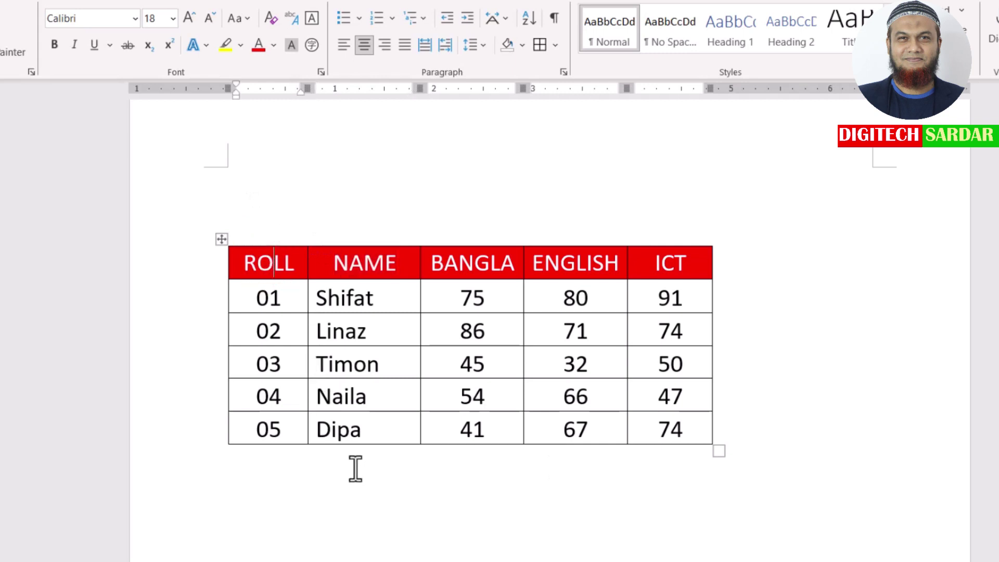
pyautogui.press('Tab')
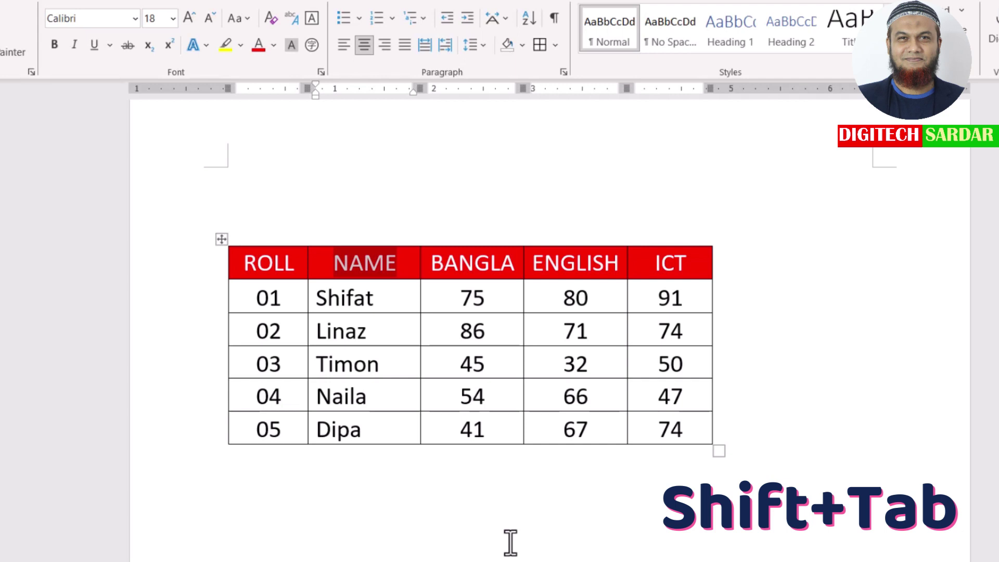
# - Shift+Tab back from NAME to ROLL, then Alt+Home from the 47 cell to the row's 04 cell
pyautogui.hotkey('shift', 'Tab')
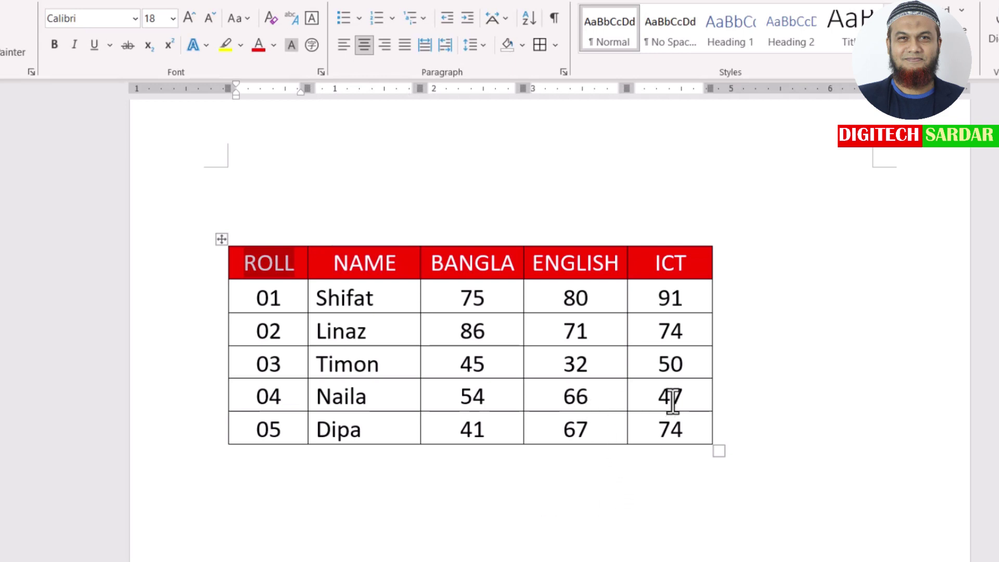
pyautogui.click(269, 400)
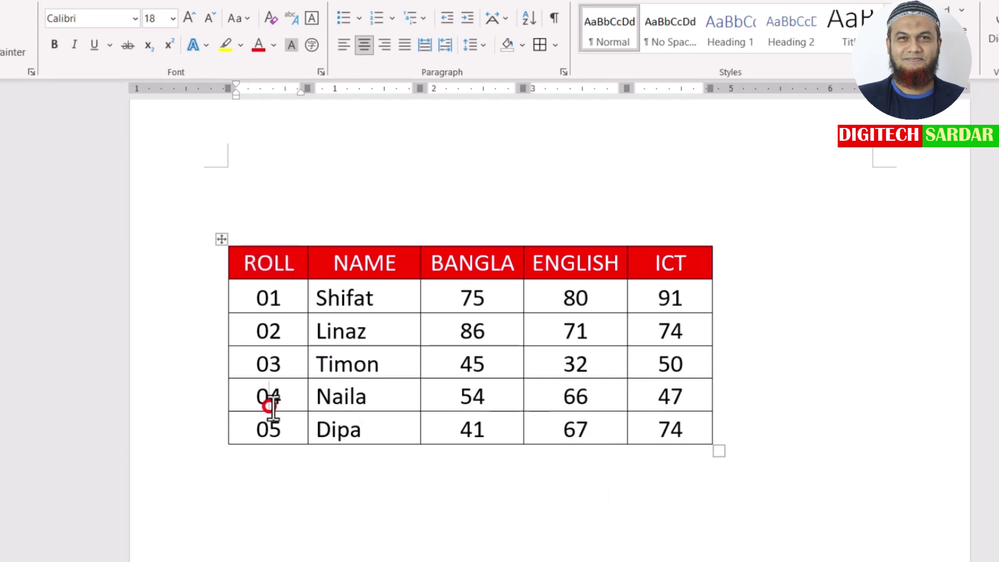
pyautogui.click(670, 398)
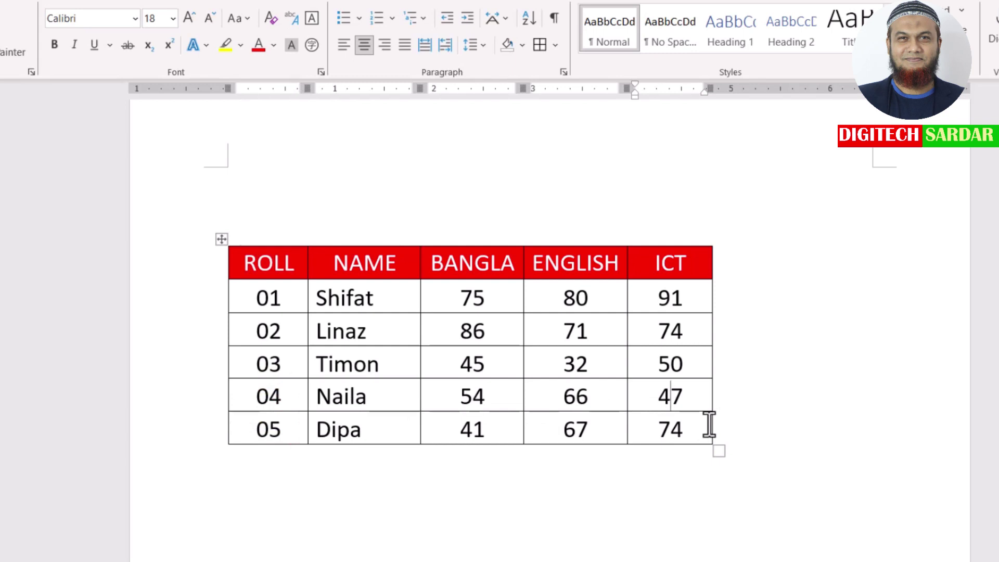
pyautogui.hotkey('alt', 'Home')
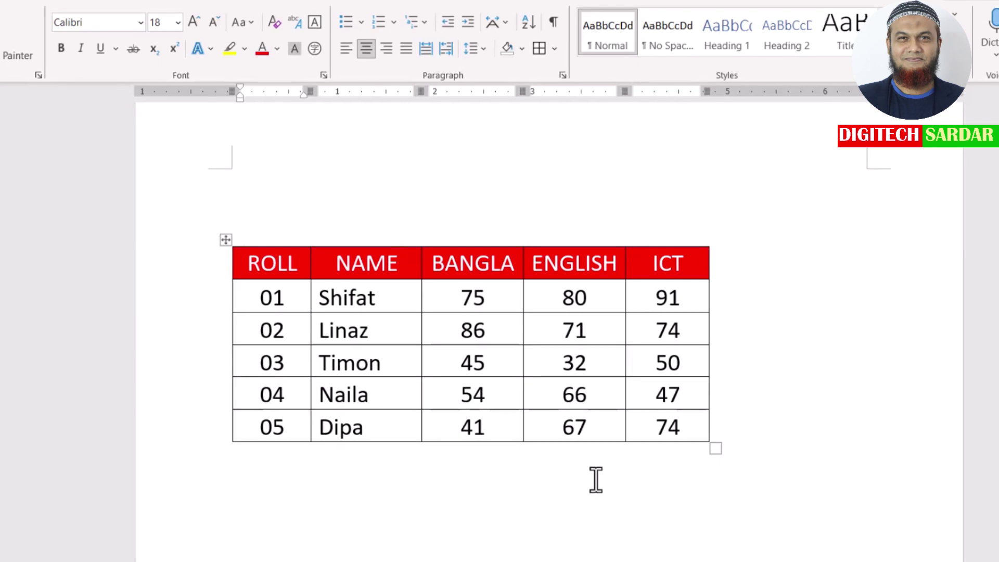
# - Use Alt+End, Alt+Page Up and Alt+Page Down to move to the bottom of the ICT column
pyautogui.hotkey('alt', 'End')
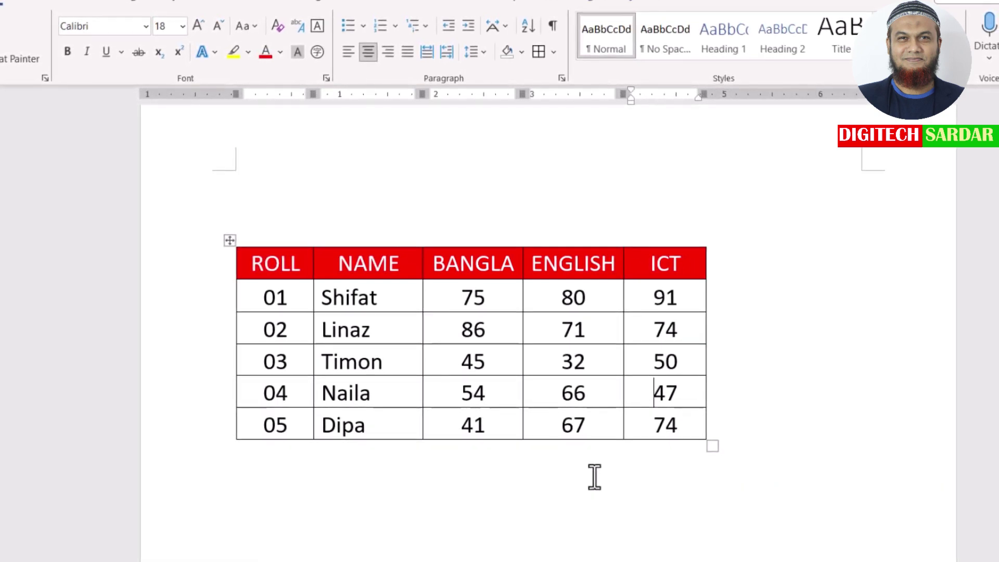
pyautogui.hotkey('alt', 'pageup')
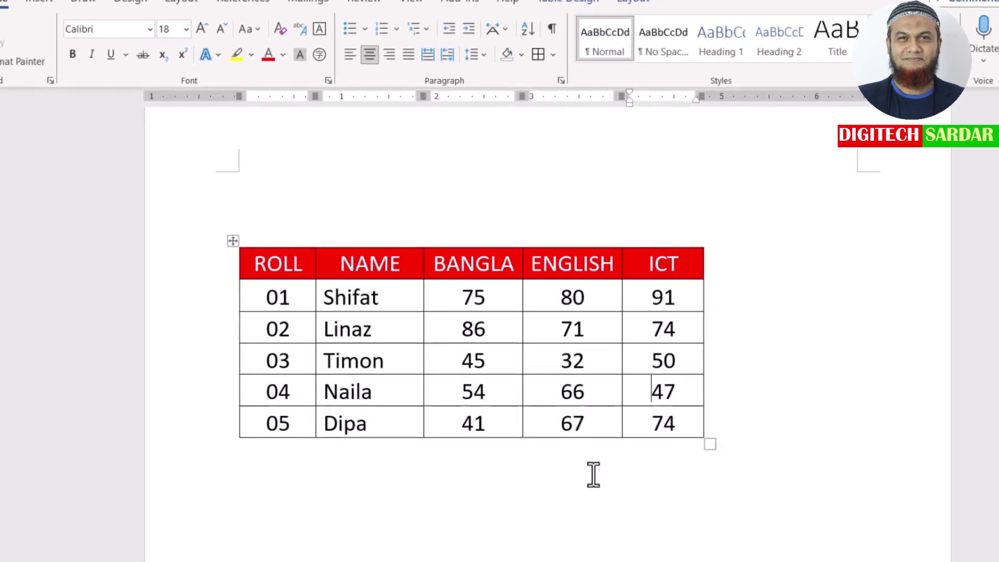
pyautogui.press('Down')
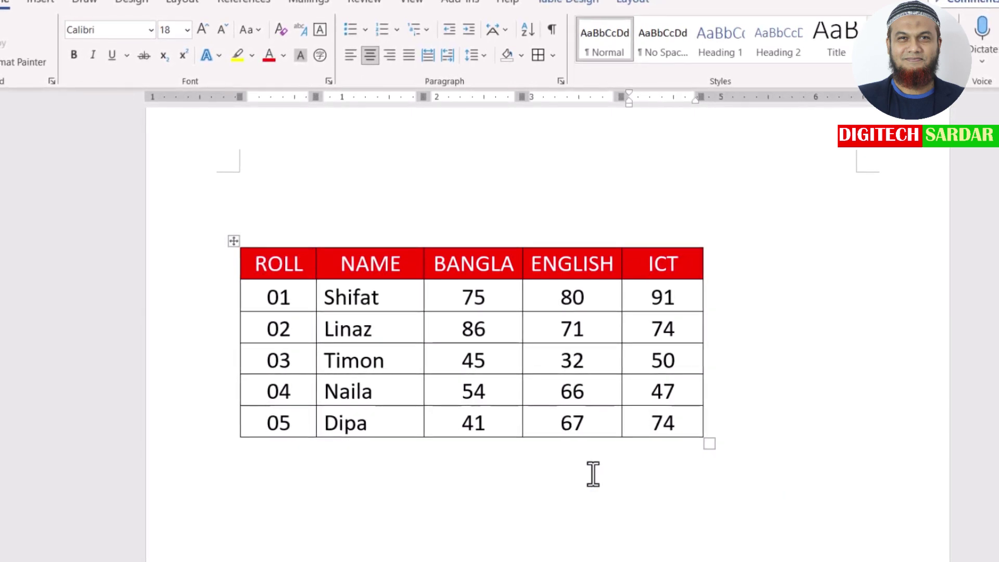
pyautogui.hotkey('alt', 'pagedown')
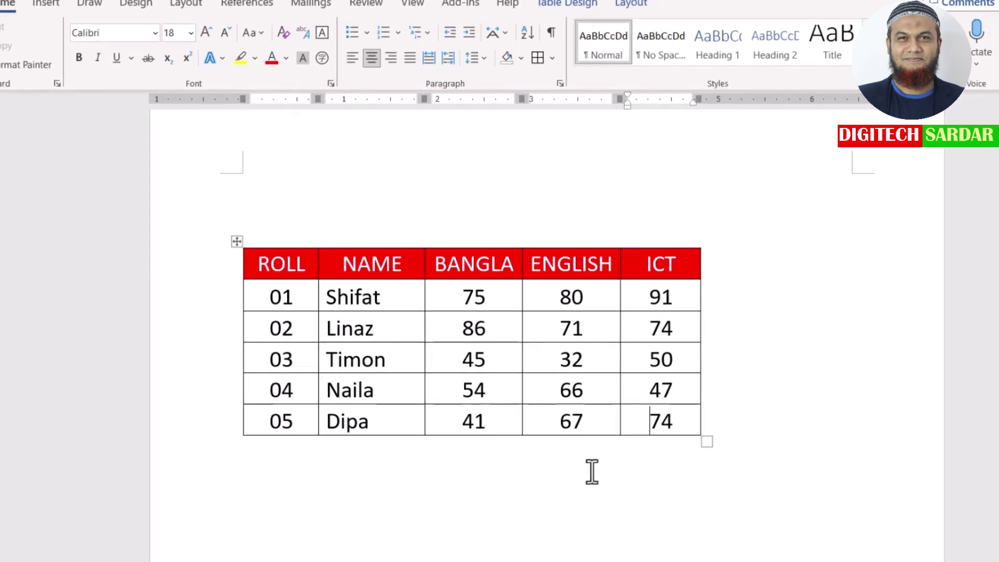
# - Trace the last row and ICT column, then place the caret in the final score 74
pyautogui.moveTo(682, 414)
pyautogui.mouseDown()
pyautogui.moveTo(288, 411)
pyautogui.moveTo(282, 281)
pyautogui.mouseUp()
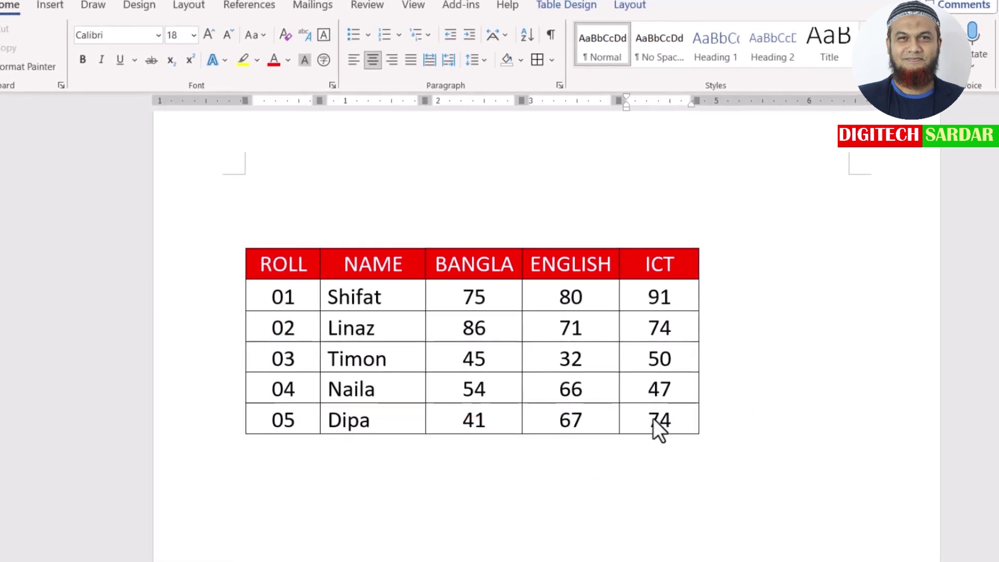
pyautogui.moveTo(662, 416)
pyautogui.mouseDown()
pyautogui.moveTo(666, 263)
pyautogui.moveTo(296, 267)
pyautogui.mouseUp()
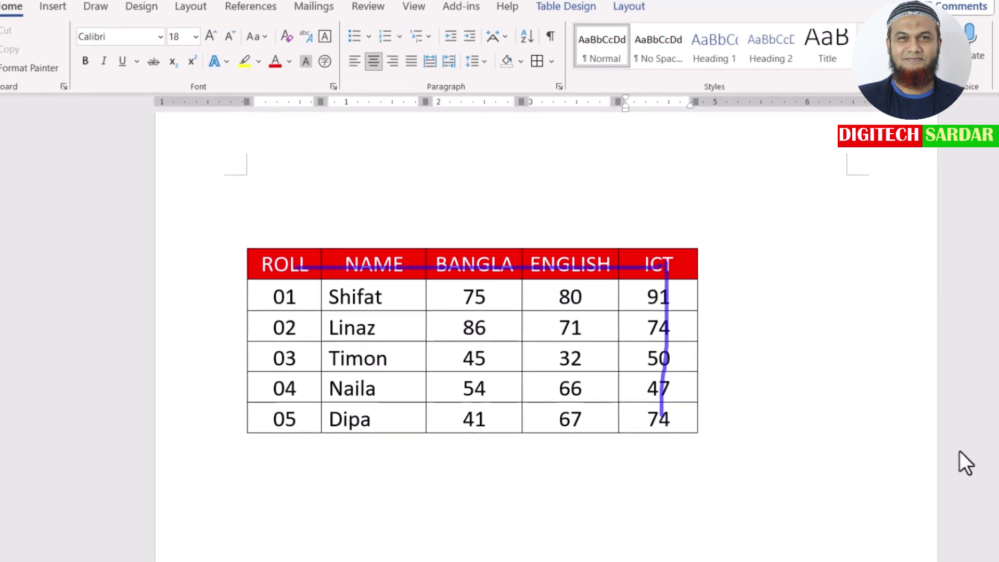
pyautogui.click(672, 421)
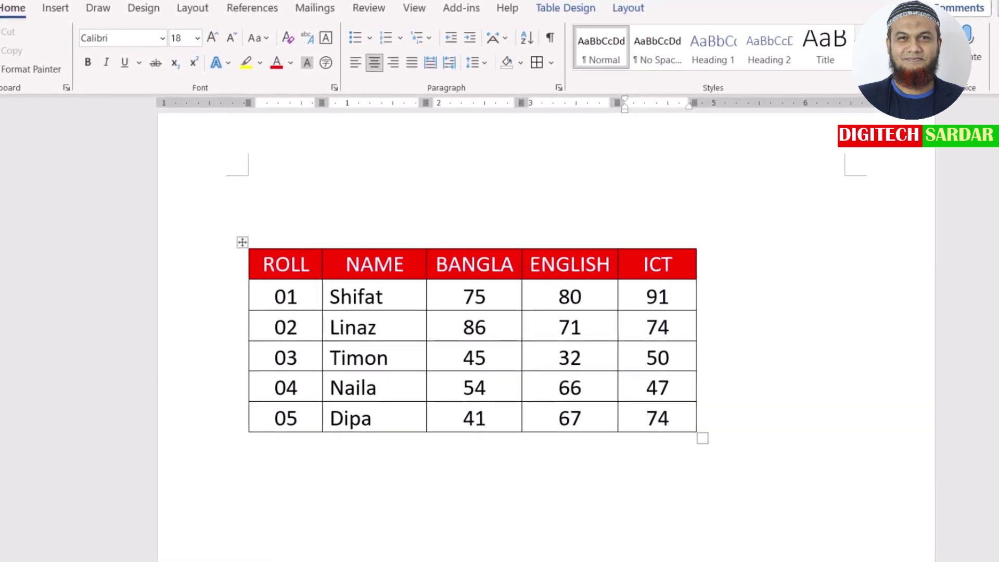
# - Use Alt+Page Up and Alt+Home to return to the top-left ROLL header cell
pyautogui.hotkey('alt', 'Home')
pyautogui.hotkey('alt', 'pageup')
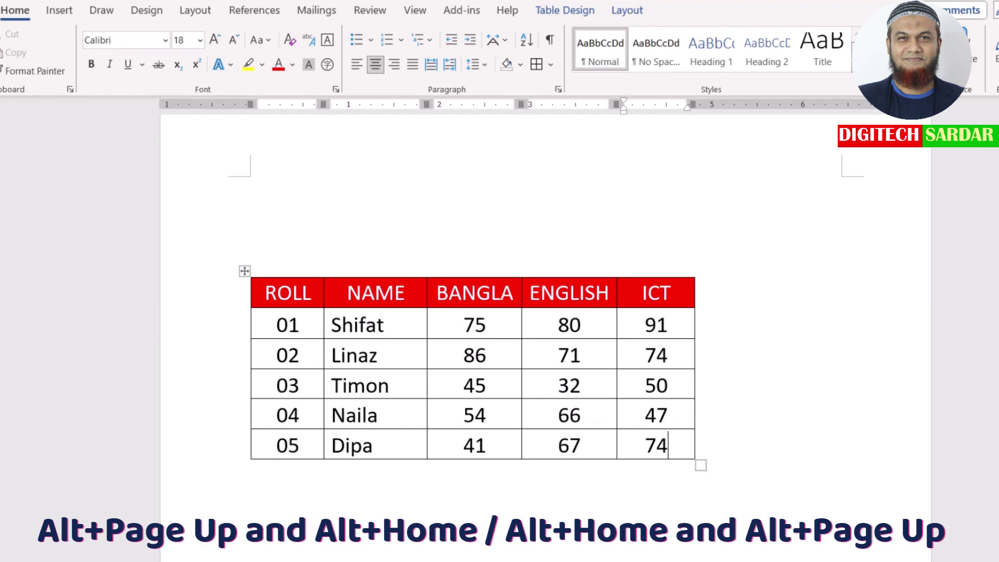
pyautogui.press('alt')
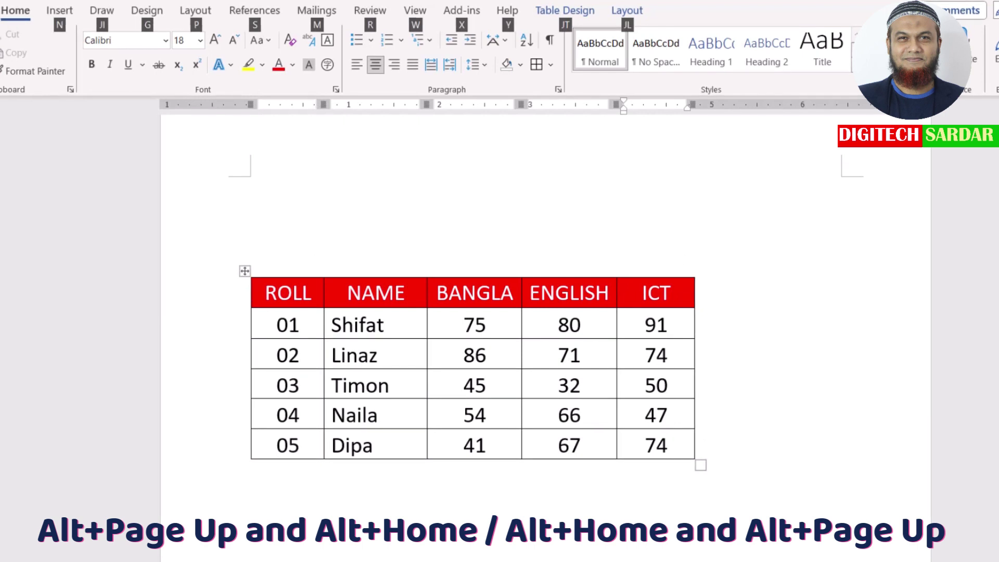
pyautogui.hotkey('alt', 'Home')
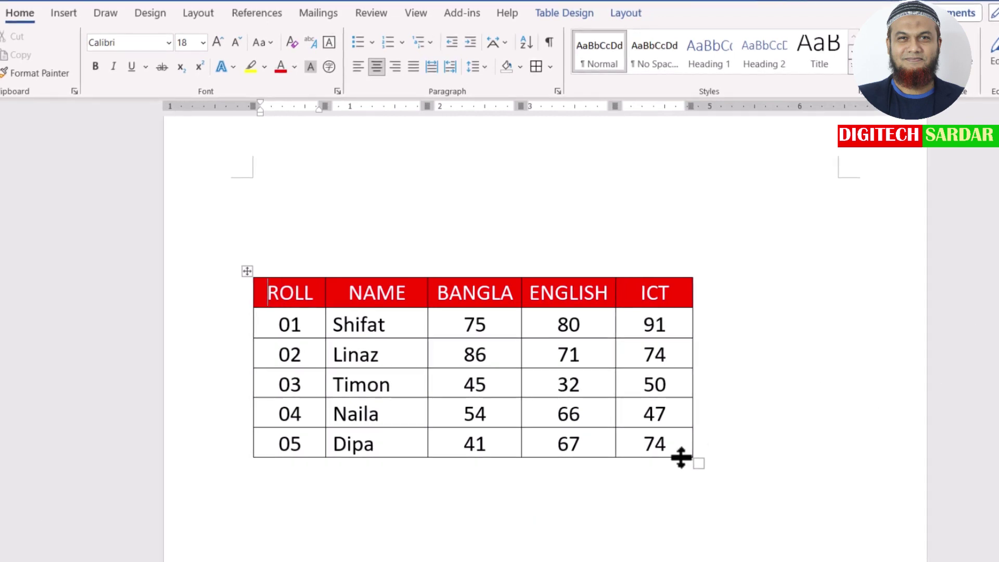
# - Compare the last 74 cell with the ROLL cell, tracing the ROLL and ICT columns, then clear the strokes
pyautogui.click(665, 444)
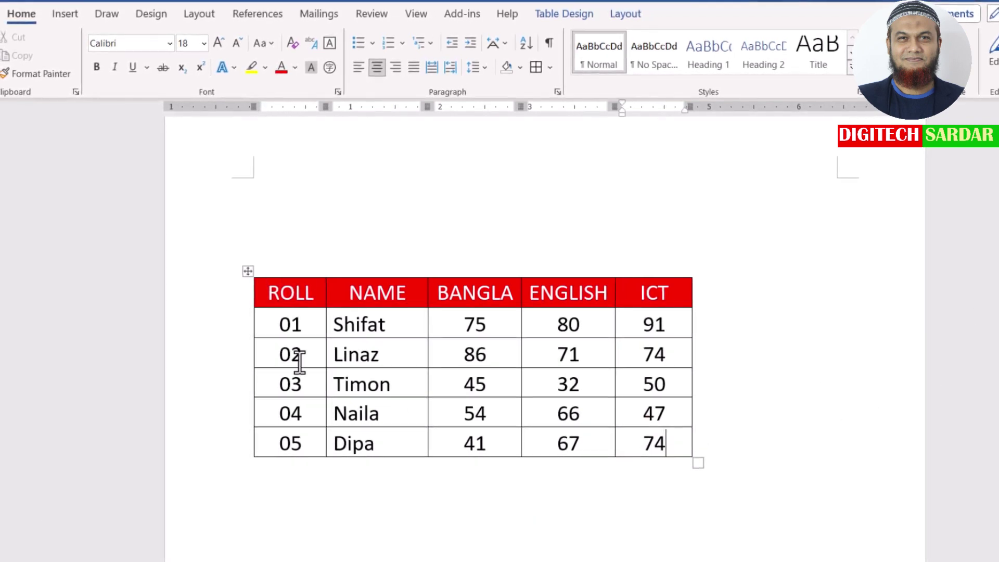
pyautogui.click(292, 292)
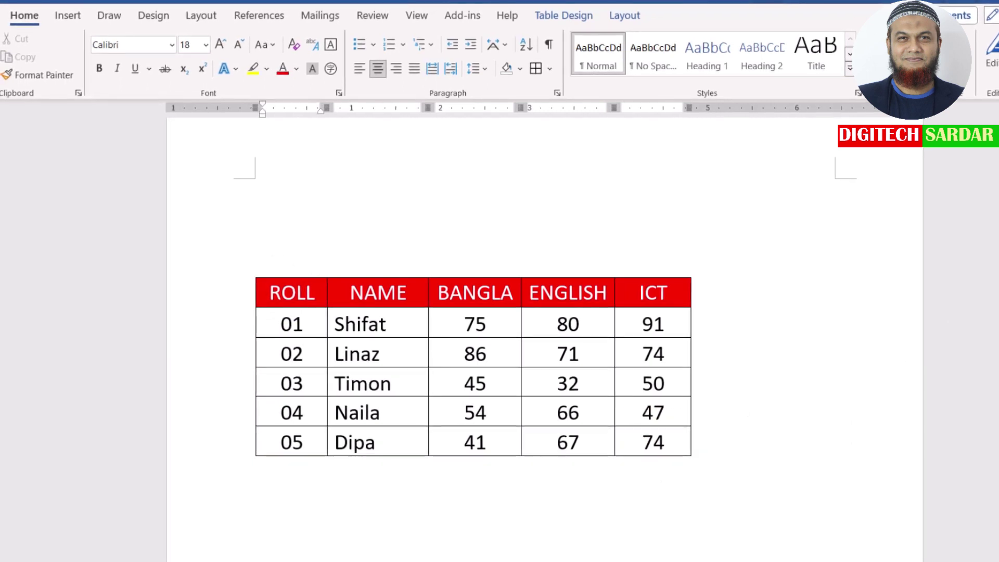
pyautogui.moveTo(301, 293)
pyautogui.mouseDown()
pyautogui.moveTo(270, 435)
pyautogui.moveTo(654, 441)
pyautogui.mouseUp()
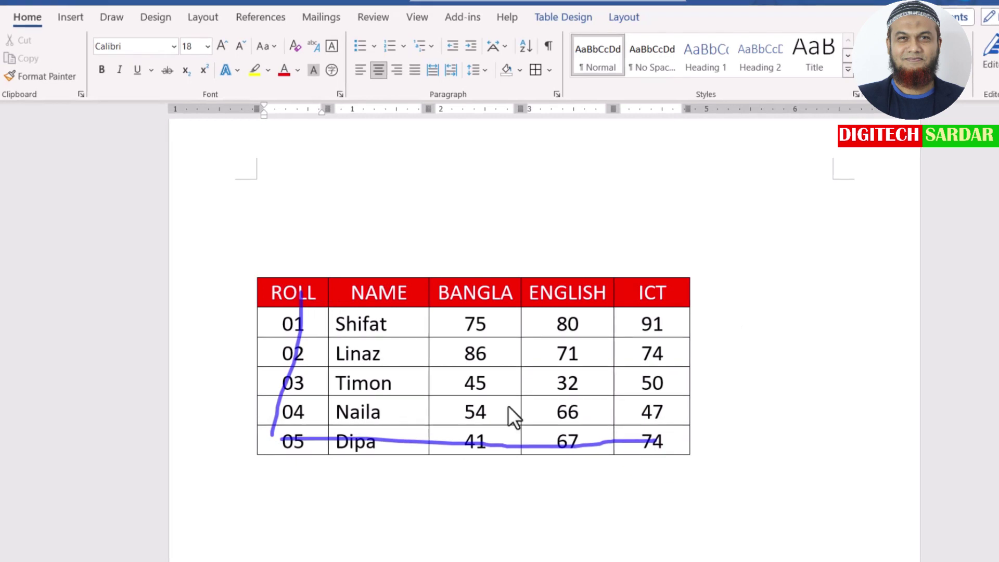
pyautogui.moveTo(300, 292)
pyautogui.mouseDown()
pyautogui.moveTo(647, 291)
pyautogui.moveTo(646, 419)
pyautogui.mouseUp()
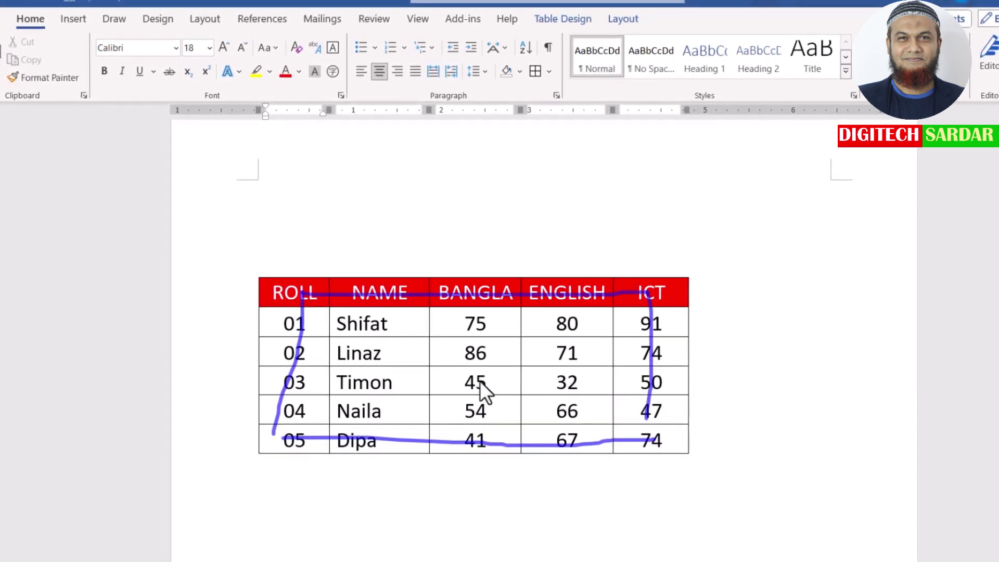
pyautogui.press('Escape')
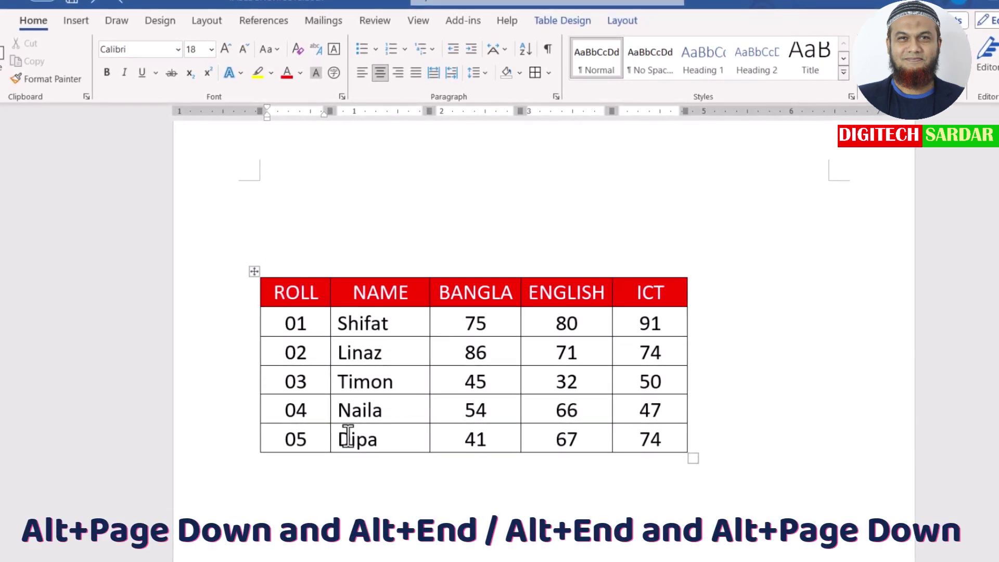
# - Reach the bottom-right ICT 74 cell with Alt+Page Down and Alt+End, then move into BANGLA 54
pyautogui.hotkey('alt', 'pagedown')
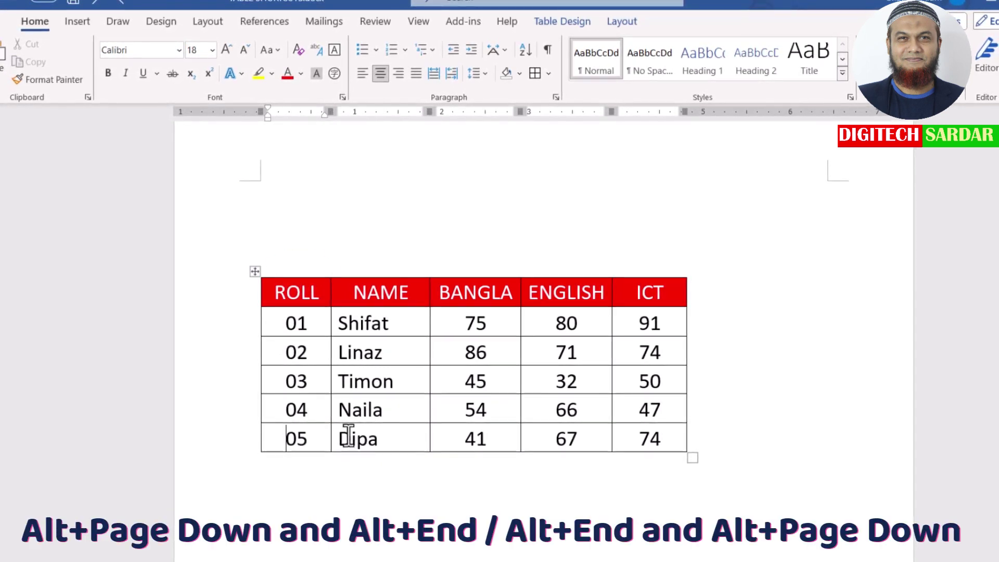
pyautogui.hotkey('alt', 'End')
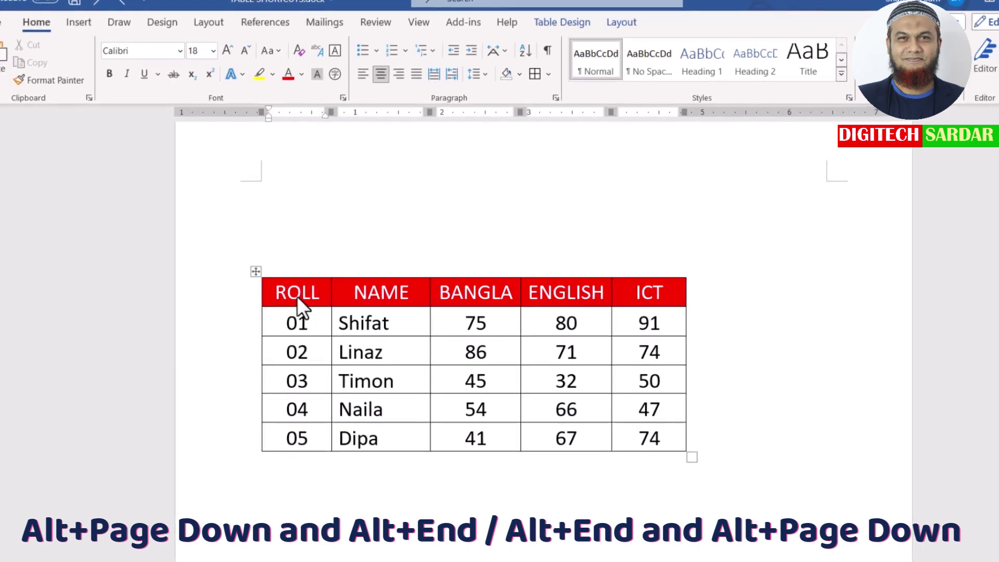
pyautogui.hotkey('alt', 'End')
pyautogui.hotkey('alt', 'pagedown')
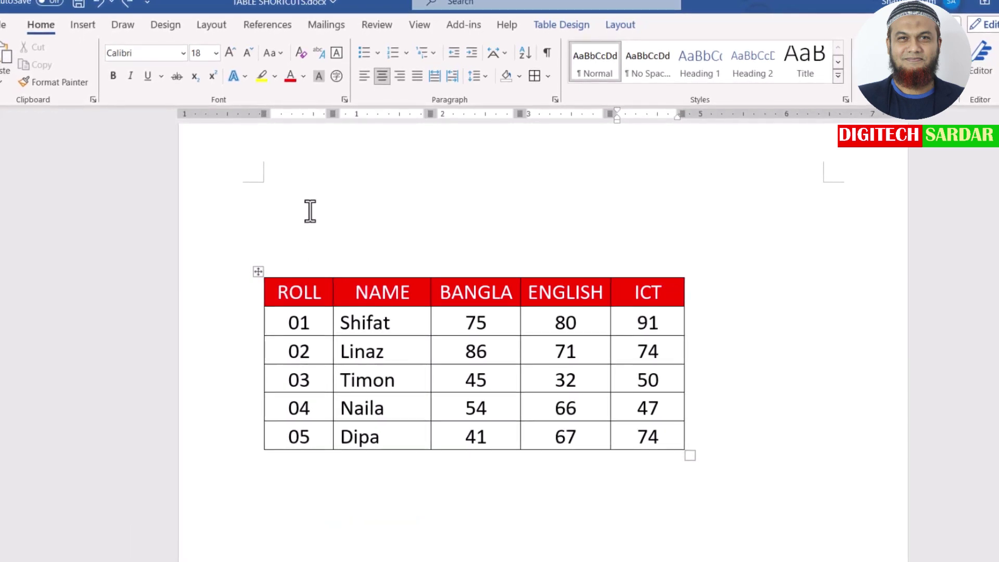
pyautogui.click(476, 408)
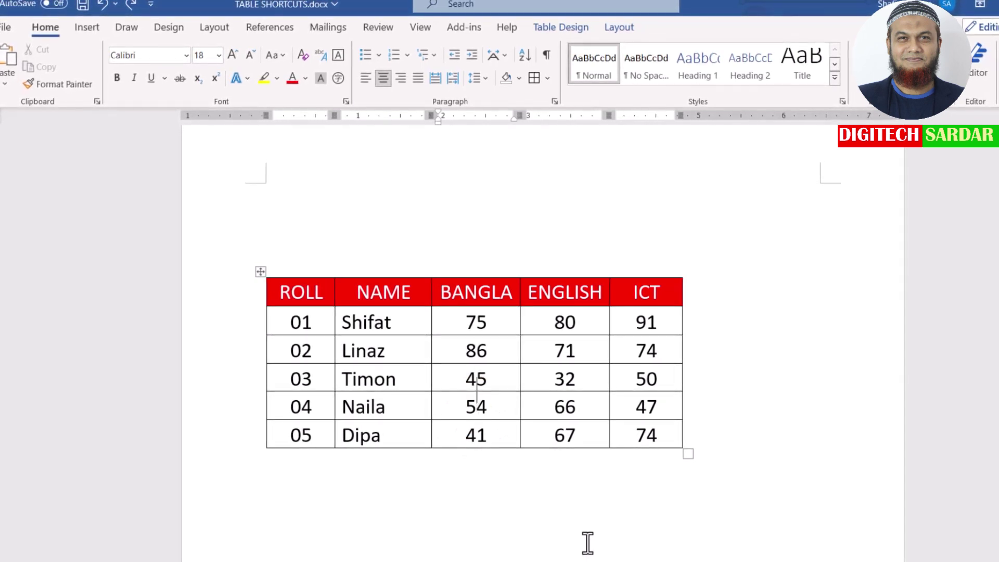
pyautogui.press('Up')
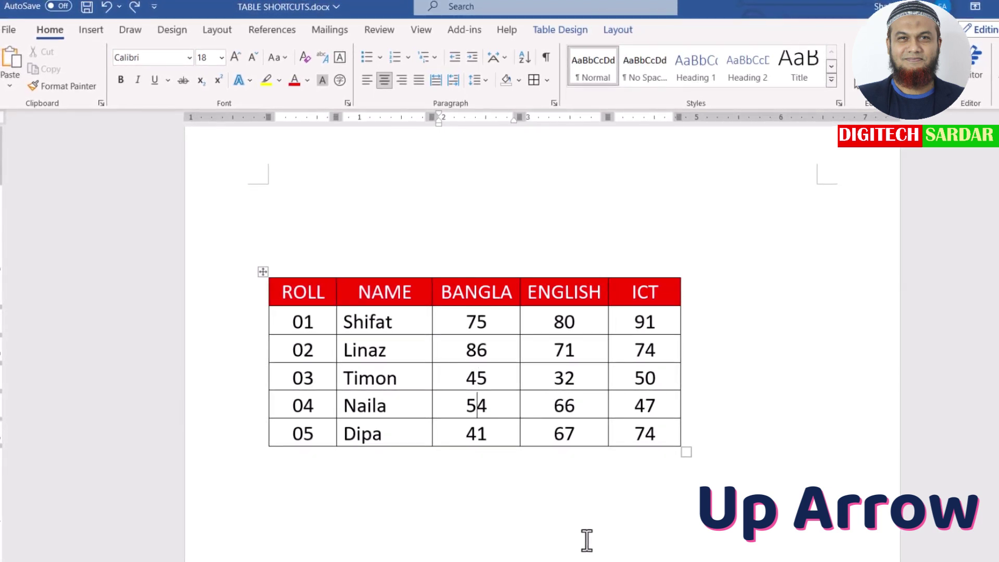
pyautogui.press('Up')
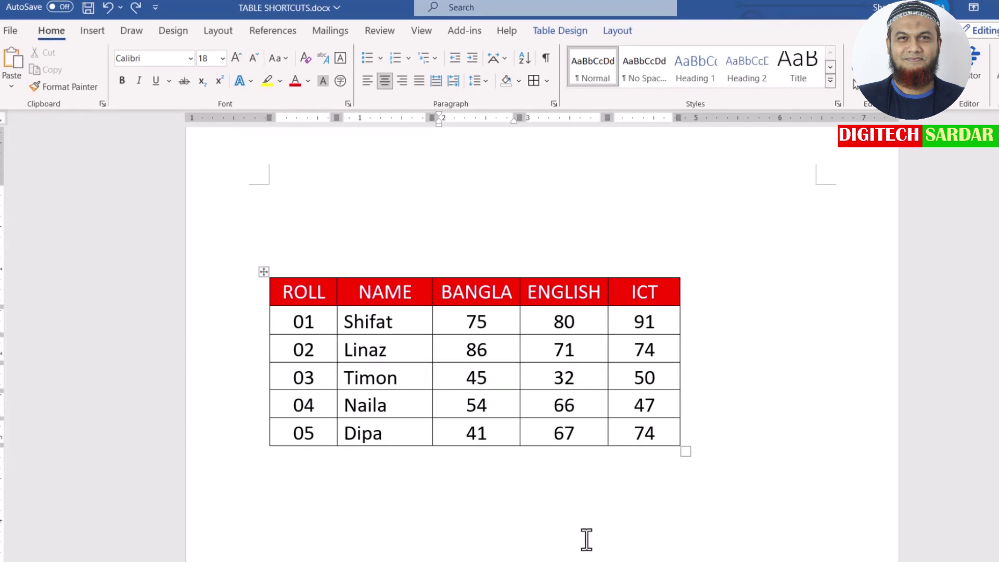
pyautogui.press('Down')
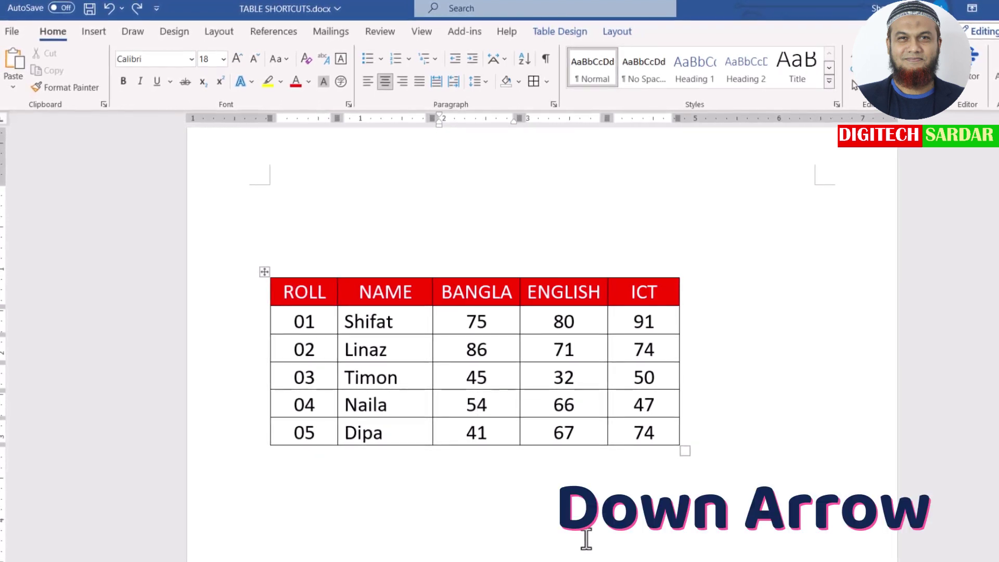